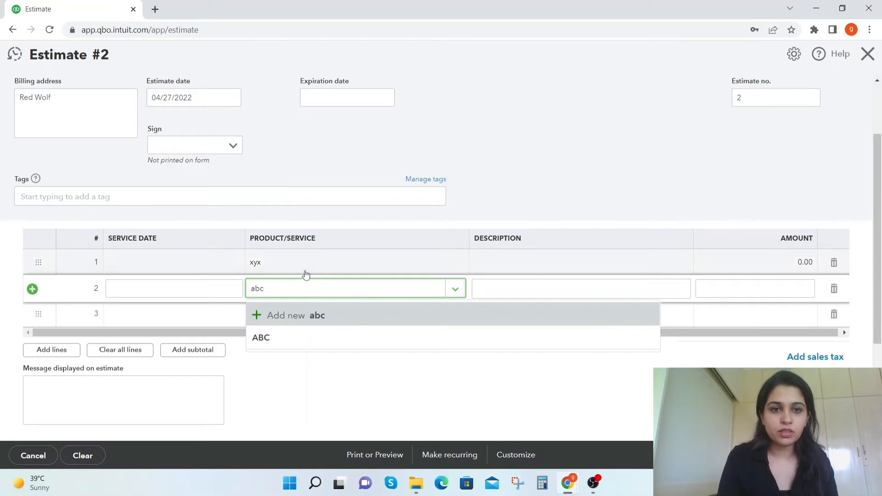
Choose ABC as the second estimate line's product and set the amounts to 5,000 for xyx and 10,000 for ABC
{"action": "left_click", "coordinate": [305, 338]}
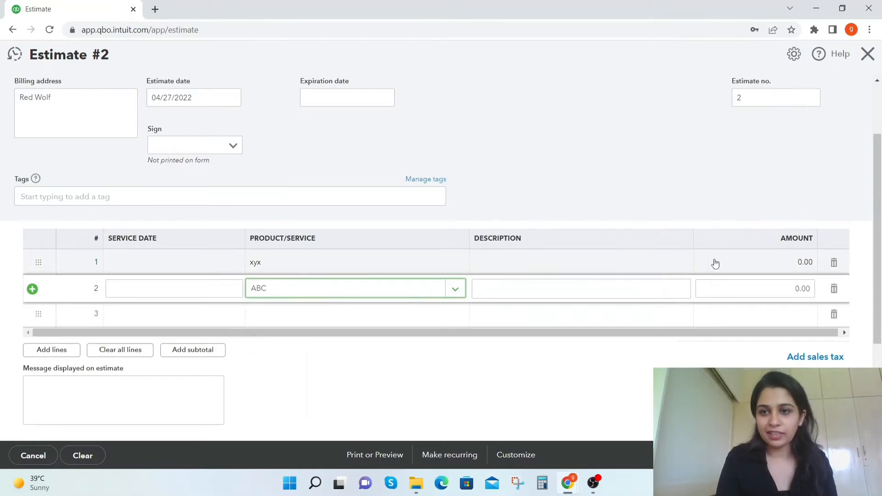
{"action": "left_click", "coordinate": [744, 261]}
{"action": "type", "text": "5,000"}
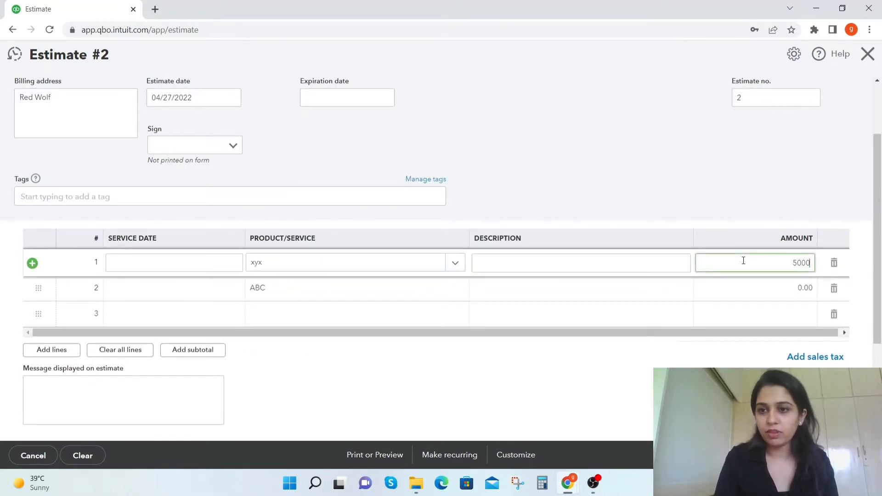
{"action": "left_click", "coordinate": [780, 291]}
{"action": "type", "text": "10,0"}
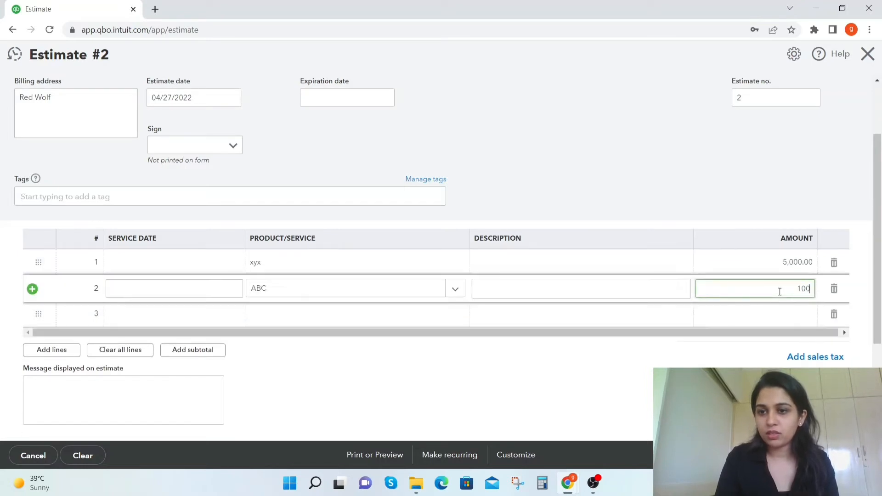
{"action": "type", "text": "00"}
{"action": "left_click", "coordinate": [618, 398]}
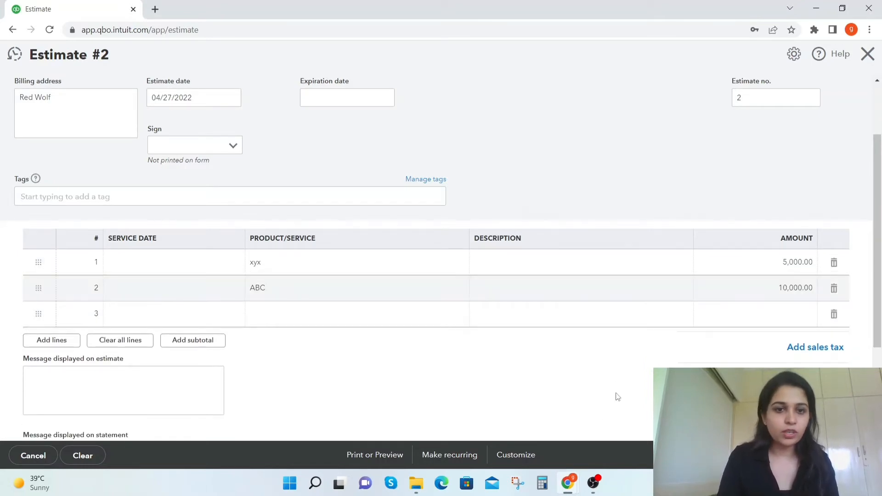
{"action": "scroll", "coordinate": [448, 336], "scroll_direction": "up", "scroll_amount": 2}
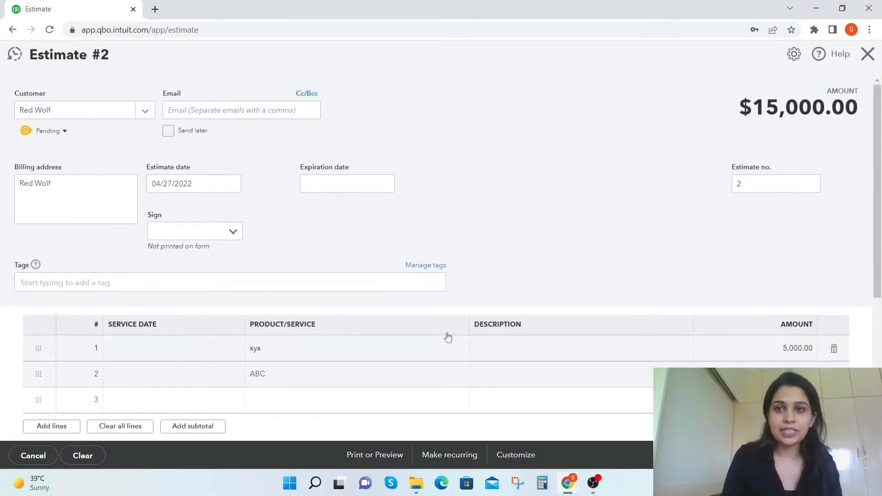
{"action": "scroll", "coordinate": [448, 336], "scroll_direction": "down", "scroll_amount": 2}
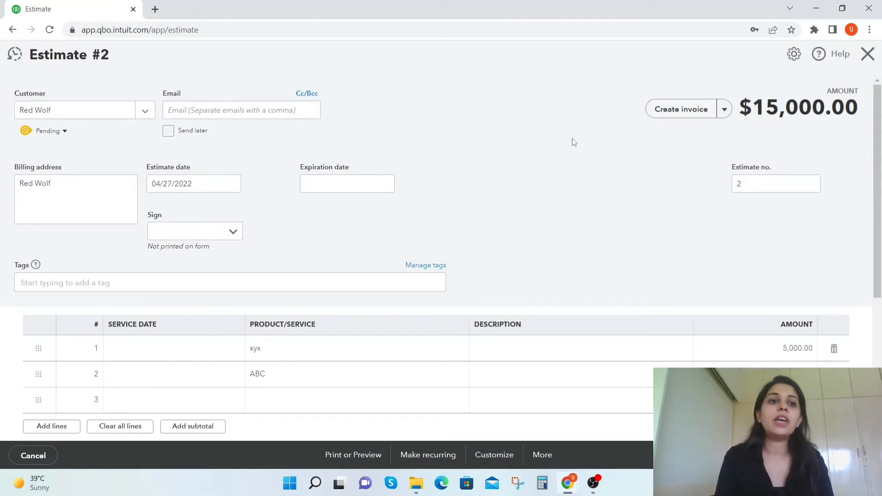
Examine the status options available for the estimate, leaving it as Pending
{"action": "left_click", "coordinate": [66, 134]}
{"action": "left_click", "coordinate": [120, 139]}
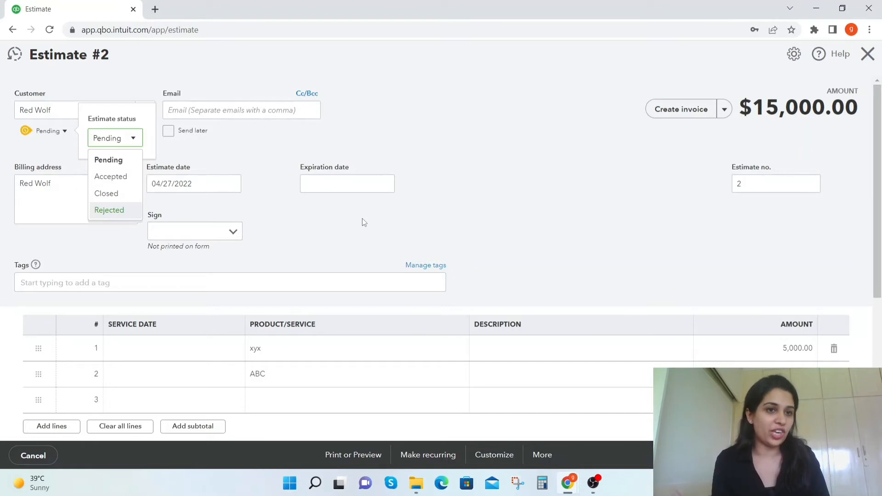
{"action": "left_click", "coordinate": [480, 198]}
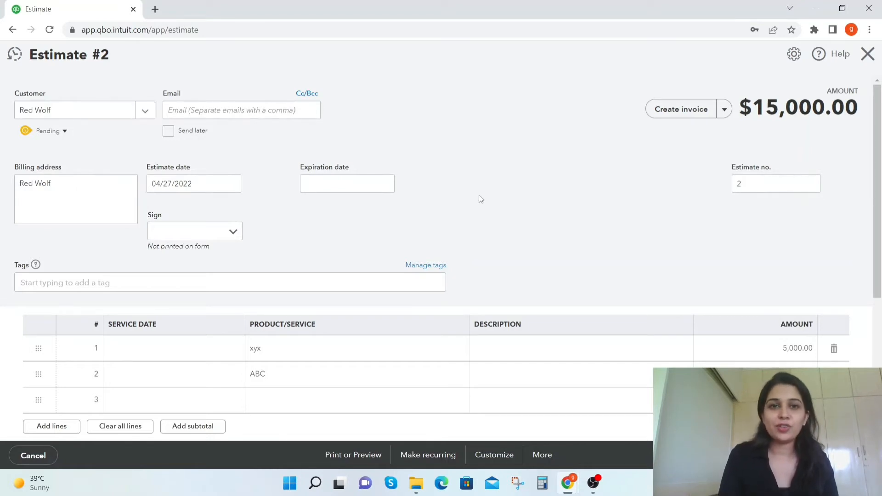
Review the estimate's line items, totals, message fields and attachments section
{"action": "scroll", "coordinate": [441, 280], "scroll_direction": "down", "scroll_amount": 3}
{"action": "scroll", "coordinate": [441, 282], "scroll_direction": "up", "scroll_amount": 2}
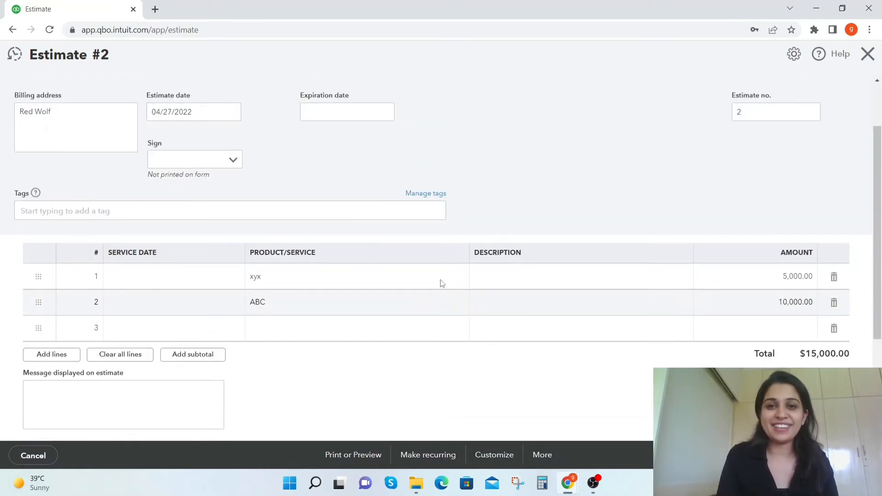
{"action": "scroll", "coordinate": [519, 373], "scroll_direction": "down", "scroll_amount": 2}
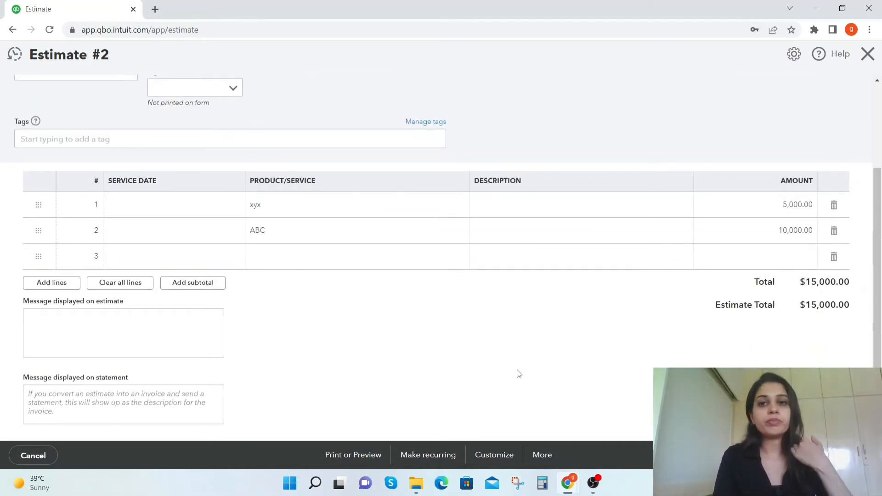
{"action": "scroll", "coordinate": [518, 374], "scroll_direction": "up", "scroll_amount": 1}
{"action": "scroll", "coordinate": [635, 375], "scroll_direction": "down", "scroll_amount": 2}
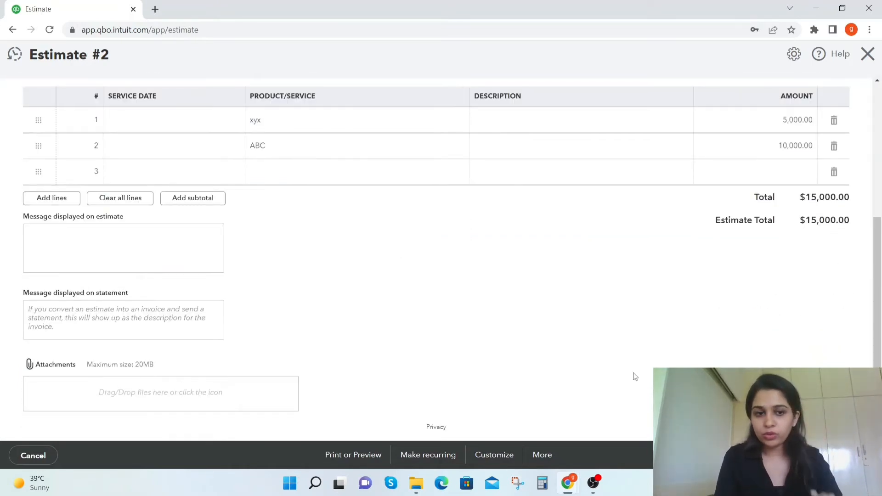
{"action": "scroll", "coordinate": [635, 377], "scroll_direction": "up", "scroll_amount": 2}
{"action": "scroll", "coordinate": [635, 375], "scroll_direction": "up", "scroll_amount": 2}
{"action": "scroll", "coordinate": [713, 302], "scroll_direction": "up", "scroll_amount": 2}
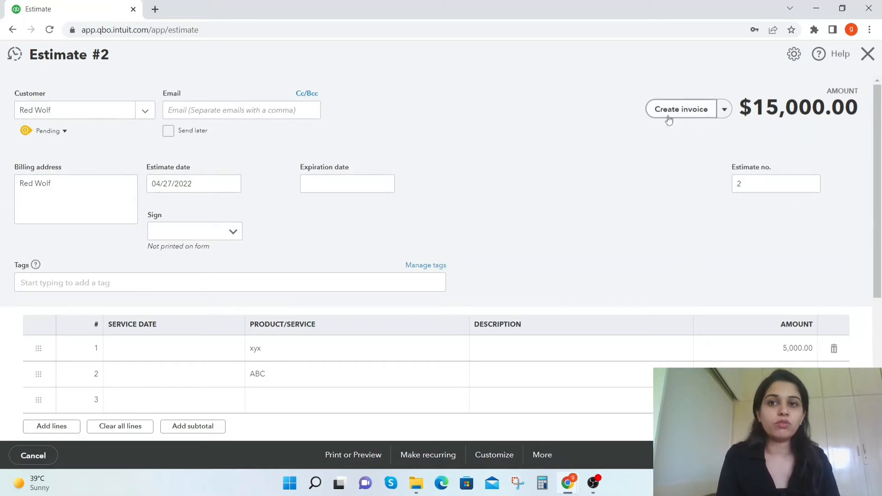
Create an invoice from the estimate using a custom amount for each line
{"action": "left_click", "coordinate": [683, 109]}
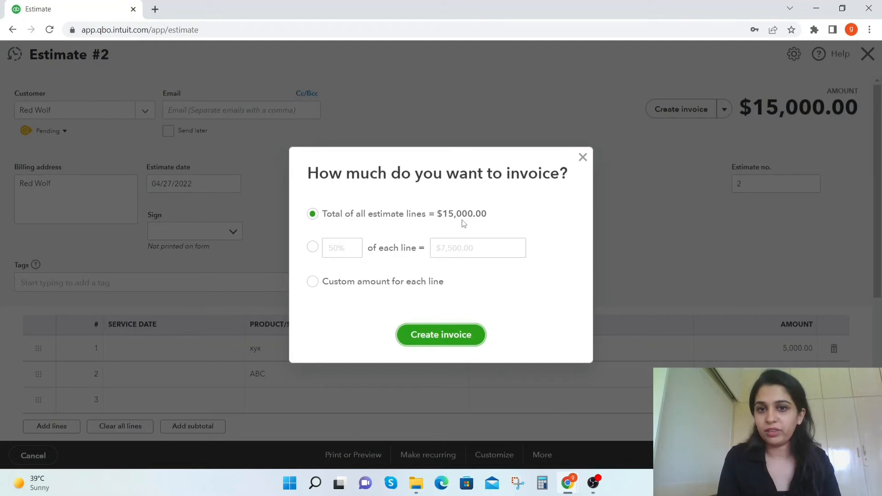
{"action": "left_click", "coordinate": [321, 249]}
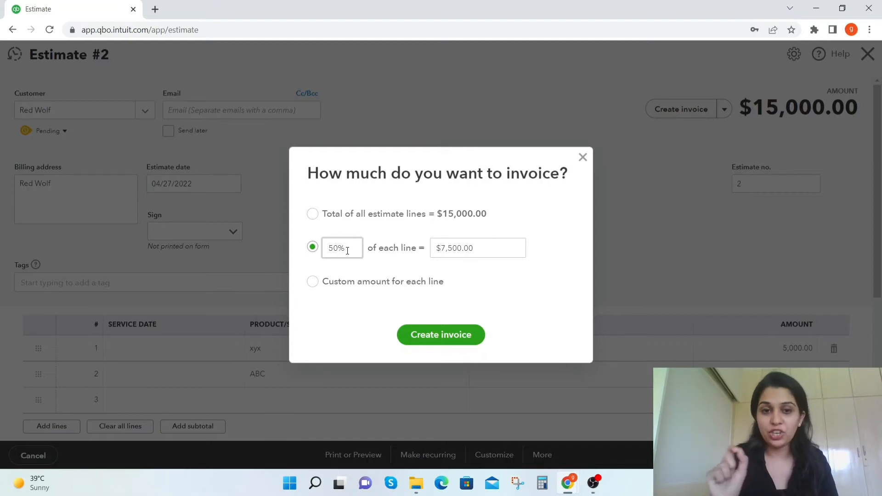
{"action": "left_click", "coordinate": [314, 283]}
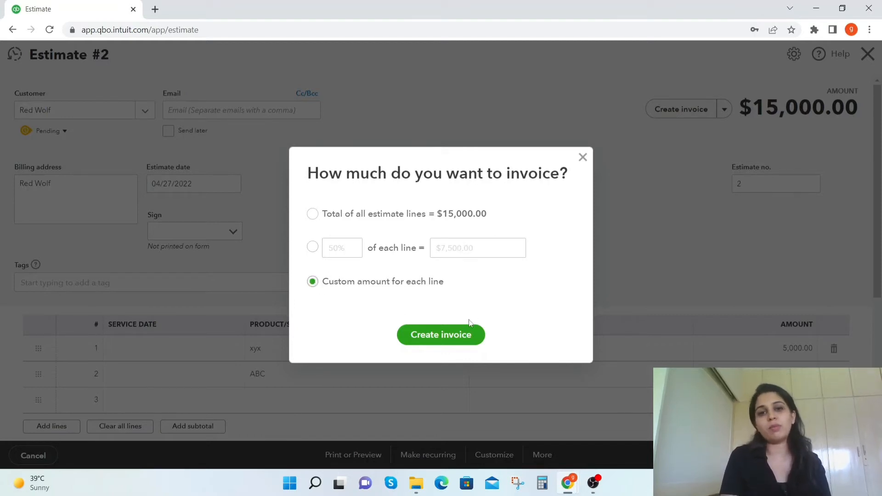
{"action": "left_click", "coordinate": [461, 335]}
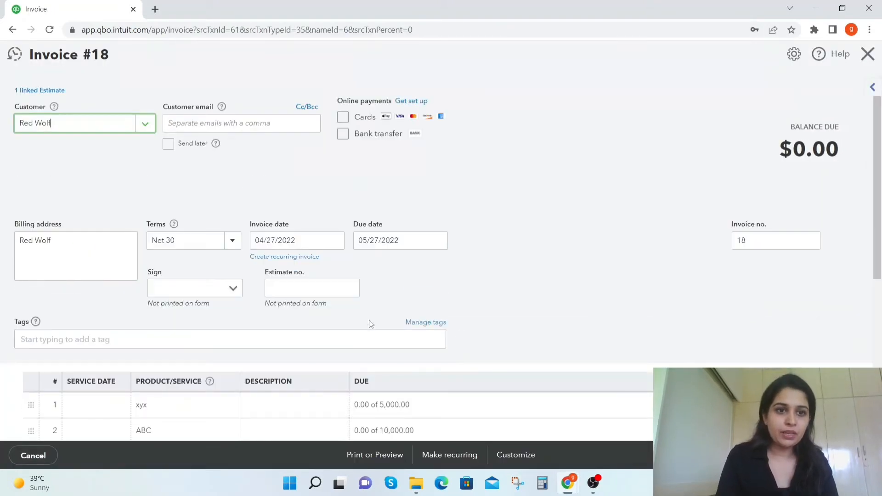
Set the due amount of the xyx invoice line to 2,500
{"action": "scroll", "coordinate": [368, 323], "scroll_direction": "down", "scroll_amount": 4}
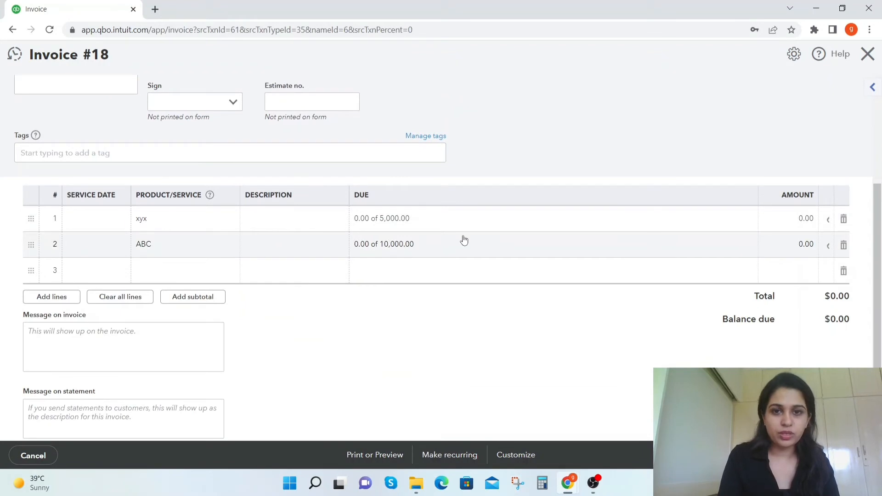
{"action": "left_click", "coordinate": [451, 228]}
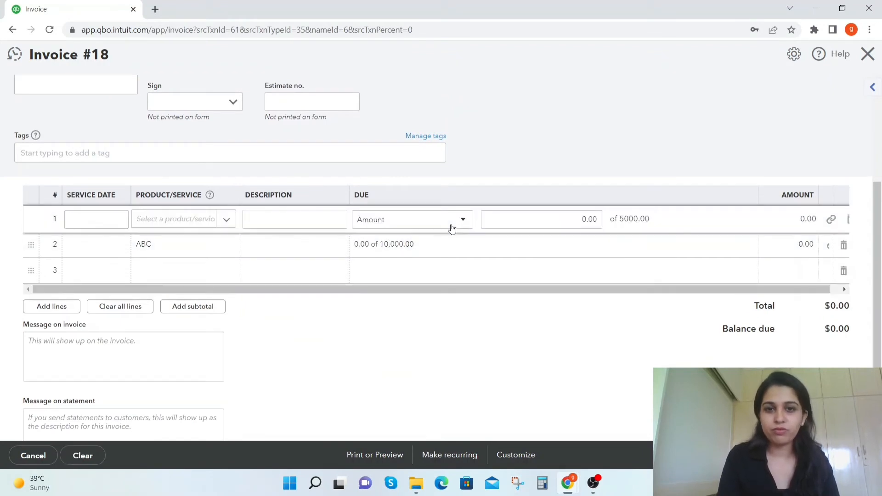
{"action": "left_click", "coordinate": [560, 223]}
{"action": "type", "text": "2,5"}
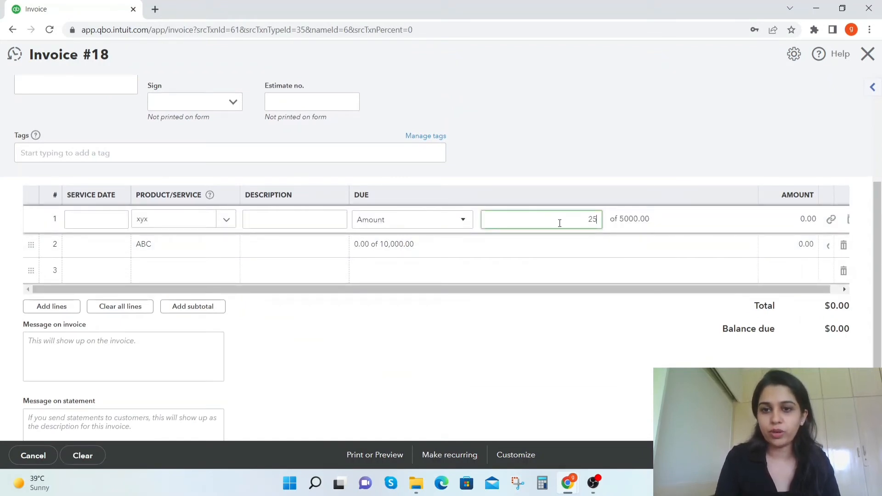
{"action": "type", "text": "00"}
{"action": "left_click", "coordinate": [432, 341]}
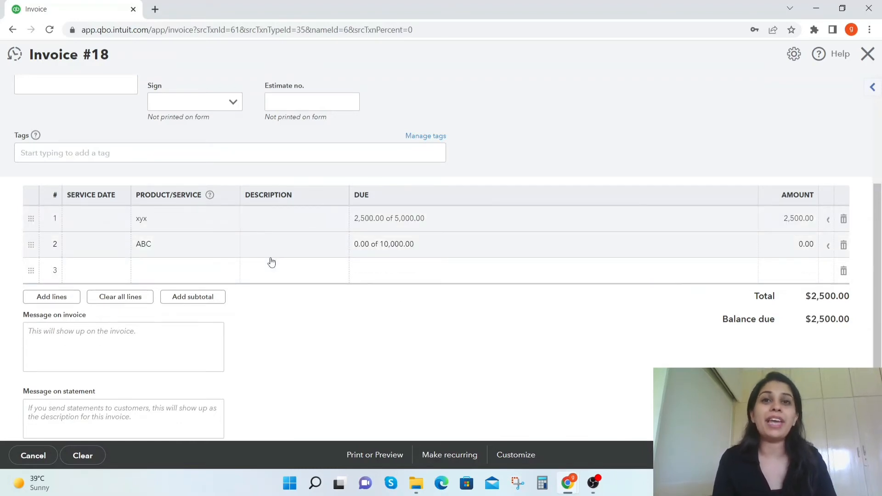
Clear the ABC product and its due amount from the second invoice line
{"action": "left_click", "coordinate": [201, 252]}
{"action": "left_click", "coordinate": [200, 253]}
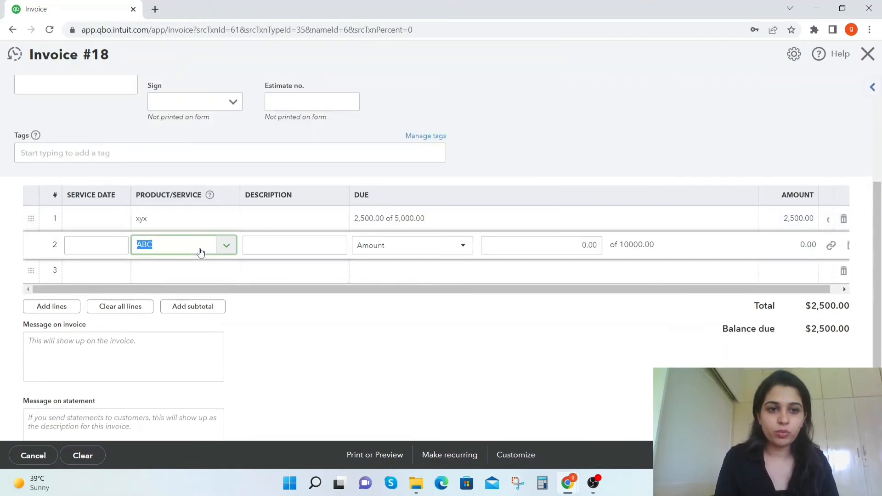
{"action": "key", "text": "BackSpace"}
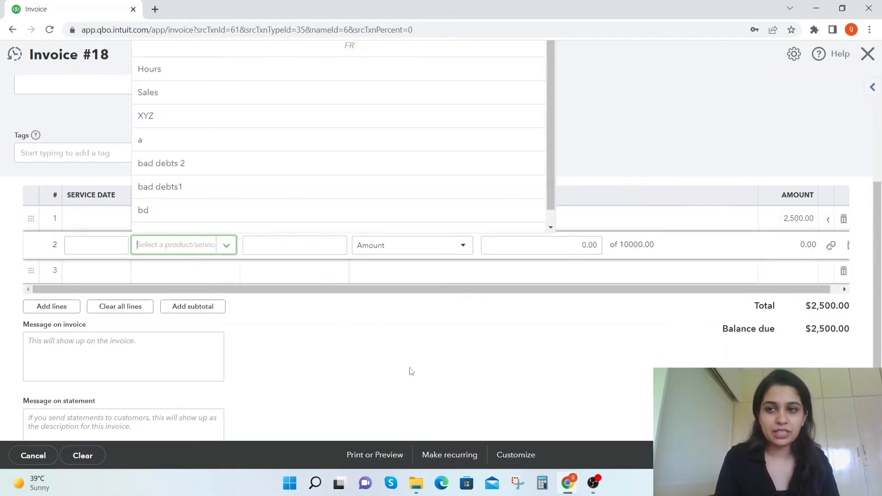
{"action": "left_click", "coordinate": [410, 369]}
{"action": "left_click", "coordinate": [426, 247]}
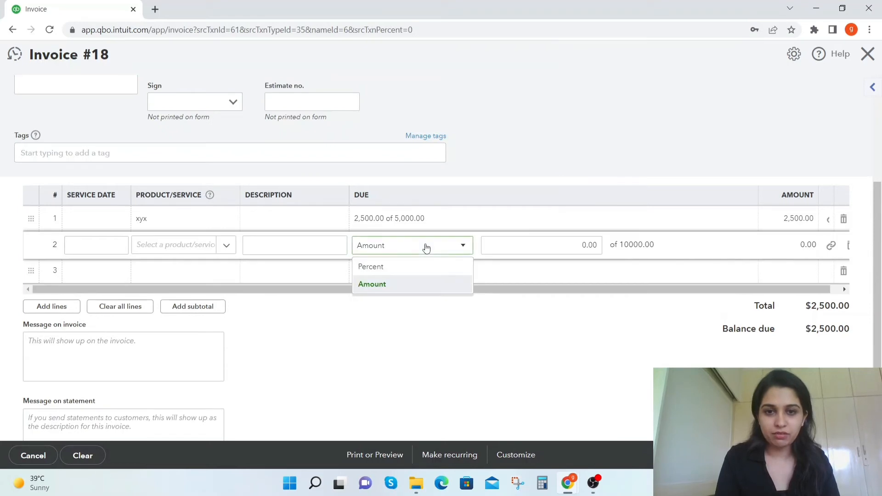
{"action": "left_click", "coordinate": [540, 250]}
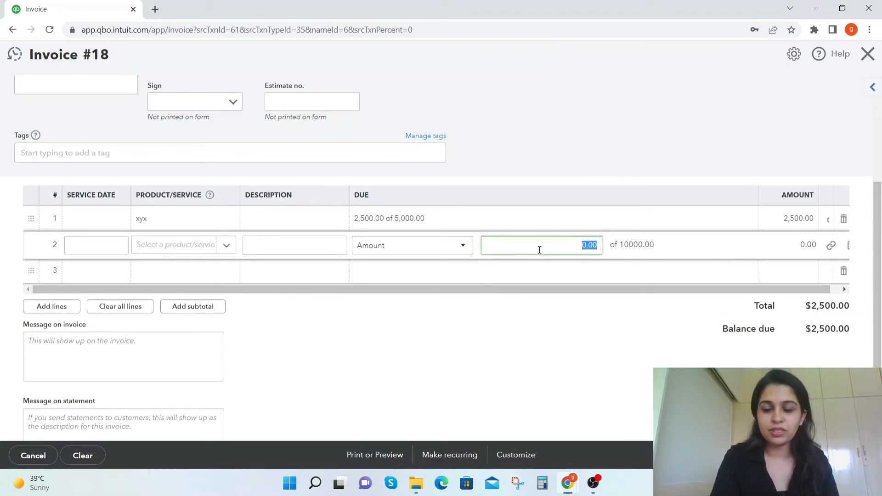
{"action": "key", "text": "BackSpace"}
{"action": "left_click", "coordinate": [553, 348]}
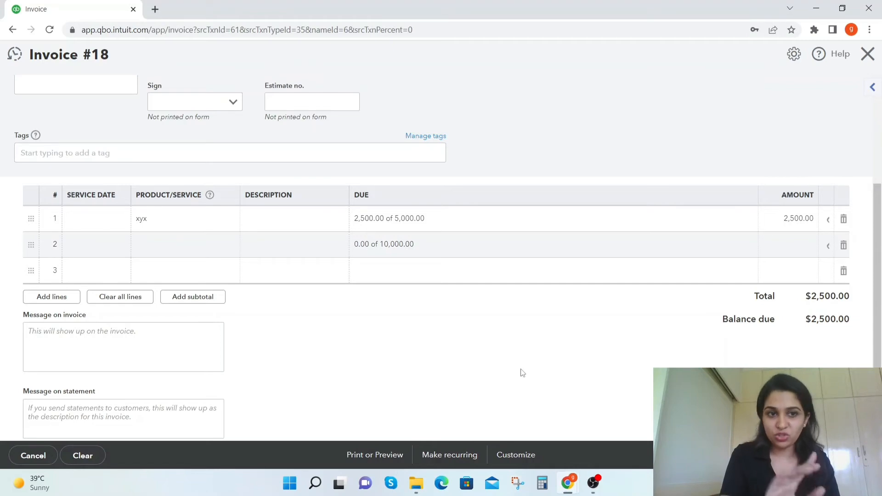
Check the invoice's details, save it and close the form
{"action": "scroll", "coordinate": [522, 372], "scroll_direction": "up", "scroll_amount": 1}
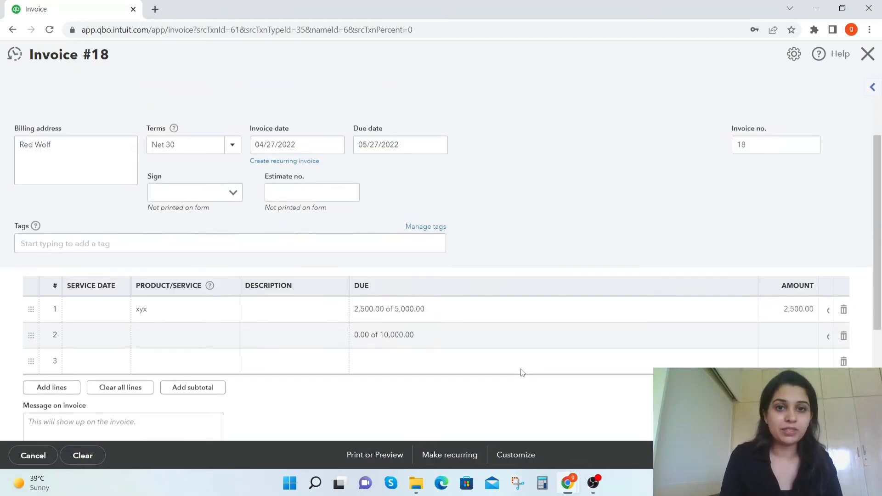
{"action": "scroll", "coordinate": [664, 172], "scroll_direction": "up", "scroll_amount": 3}
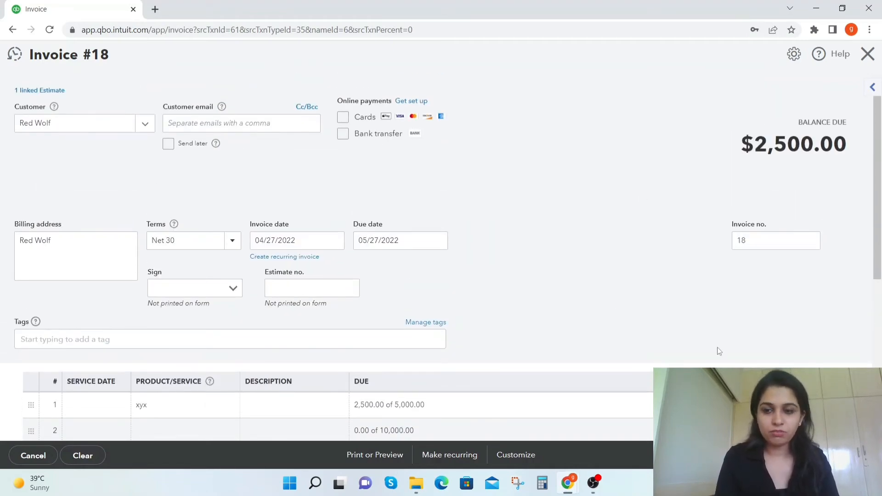
{"action": "scroll", "coordinate": [720, 351], "scroll_direction": "down", "scroll_amount": 3}
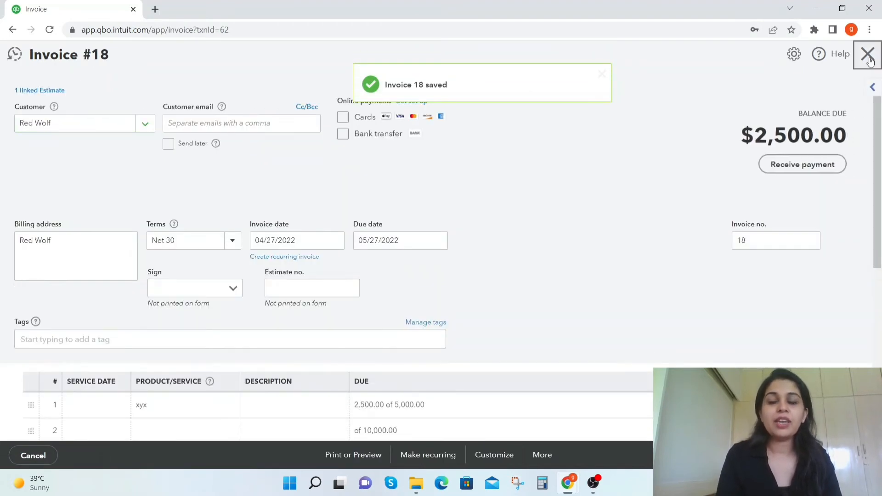
{"action": "left_click", "coordinate": [868, 54]}
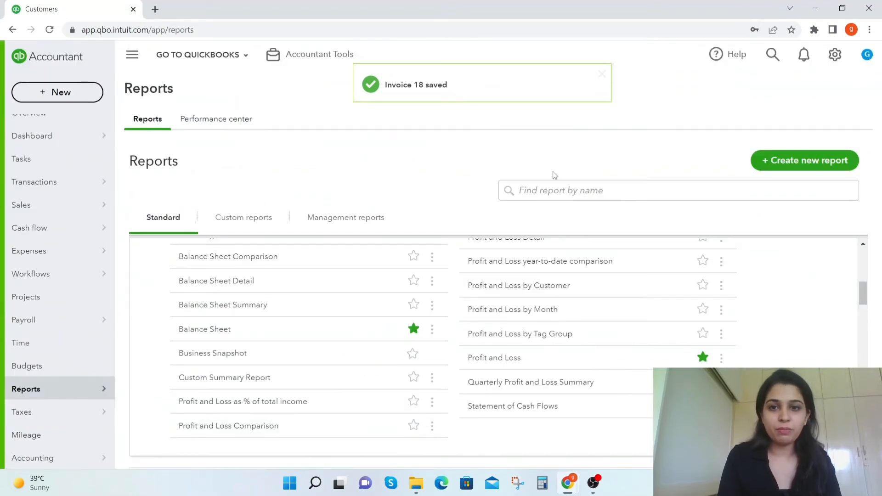
Find the Estimates by Customer report by searching "estimat" and examine its estimate statuses and amounts
{"action": "left_click", "coordinate": [547, 190]}
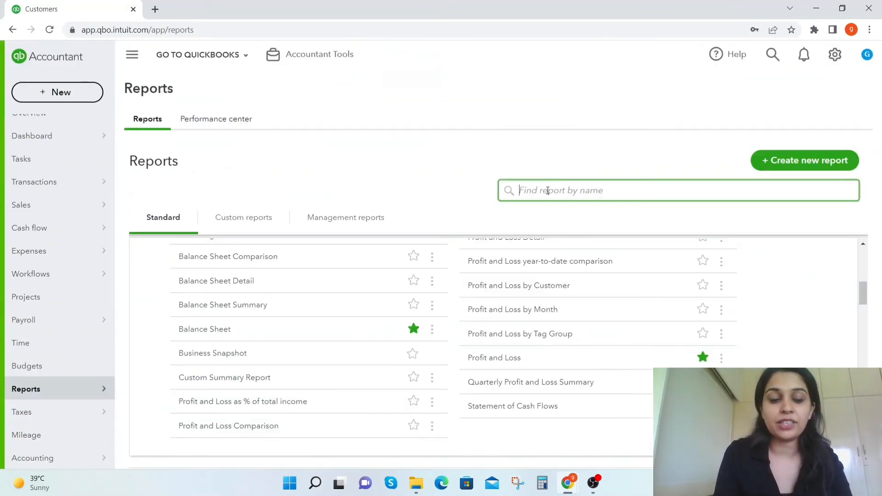
{"action": "type", "text": "estimat"}
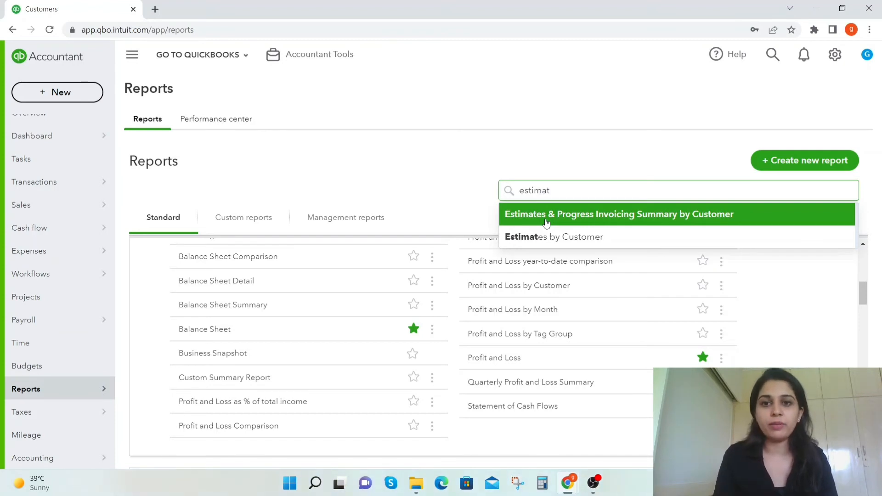
{"action": "left_click", "coordinate": [541, 241]}
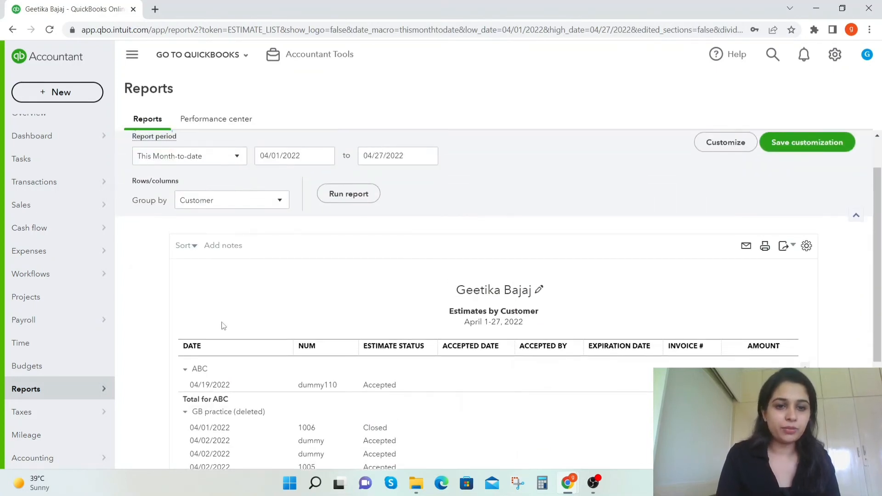
{"action": "scroll", "coordinate": [221, 331], "scroll_direction": "down", "scroll_amount": 4}
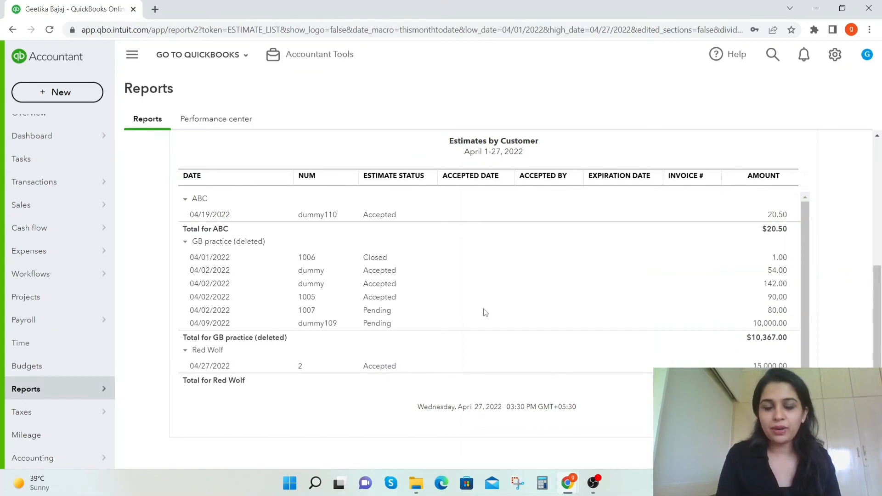
{"action": "scroll", "coordinate": [484, 309], "scroll_direction": "up", "scroll_amount": 5}
Find the Estimates & Progress Invoicing Summary by Customer report by searching "estimat" and examine its invoiced and remaining amounts
{"action": "left_click", "coordinate": [164, 177]}
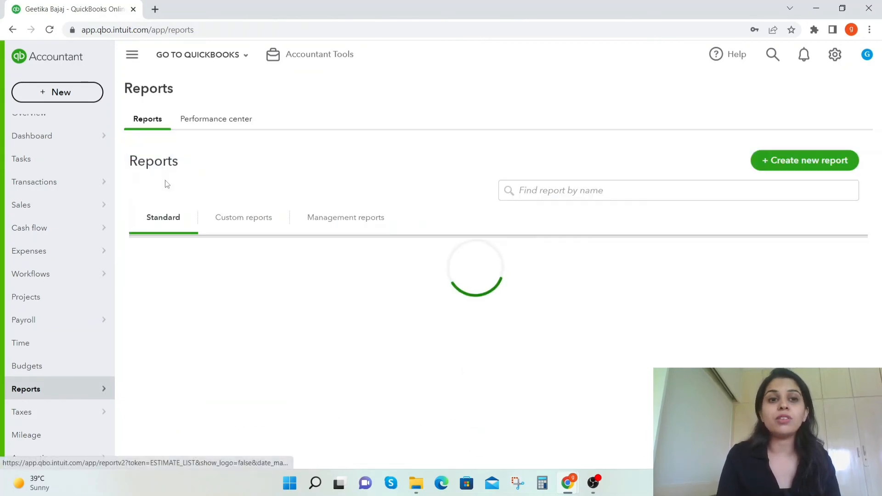
{"action": "left_click", "coordinate": [616, 190]}
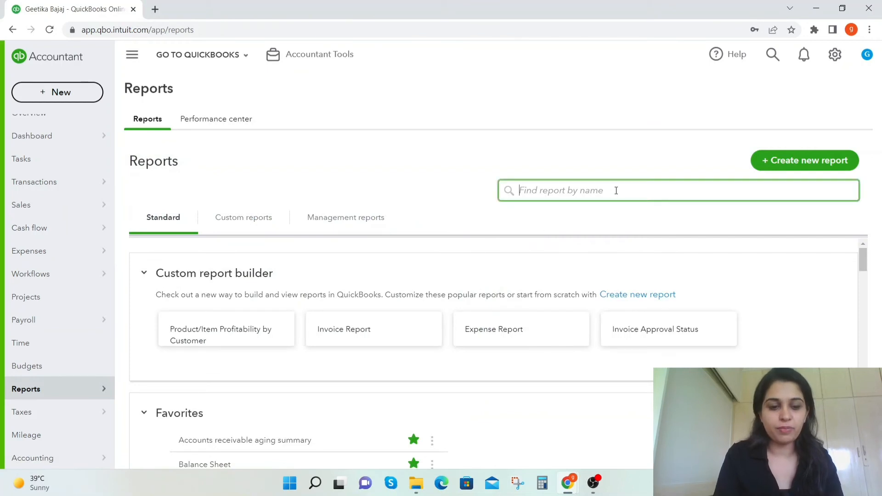
{"action": "type", "text": "estimat"}
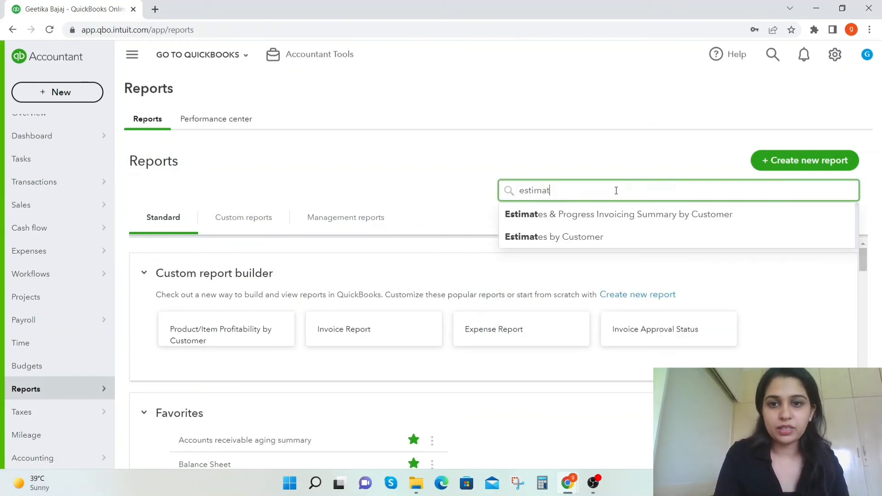
{"action": "left_click", "coordinate": [615, 214]}
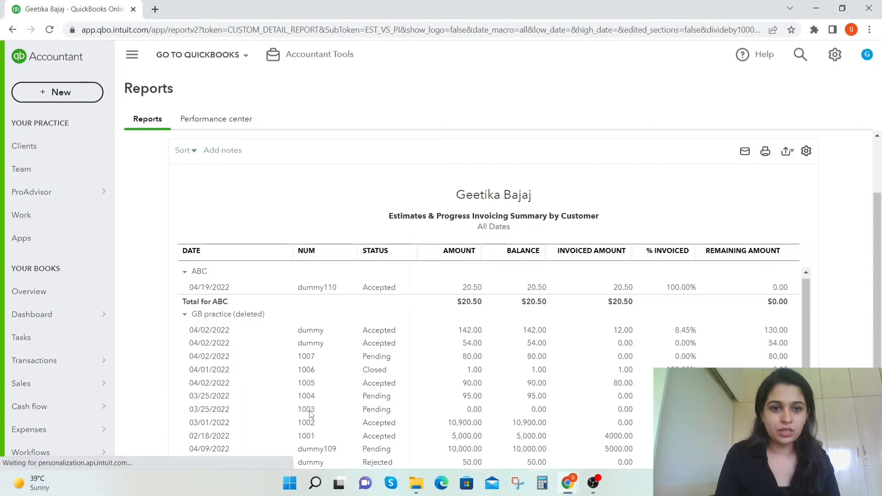
{"action": "scroll", "coordinate": [311, 415], "scroll_direction": "down", "scroll_amount": 3}
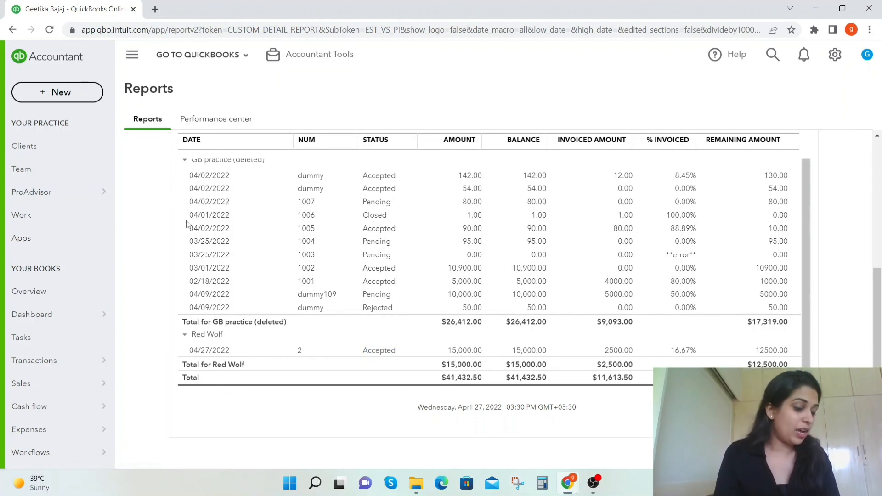
{"action": "scroll", "coordinate": [187, 211], "scroll_direction": "up", "scroll_amount": 3}
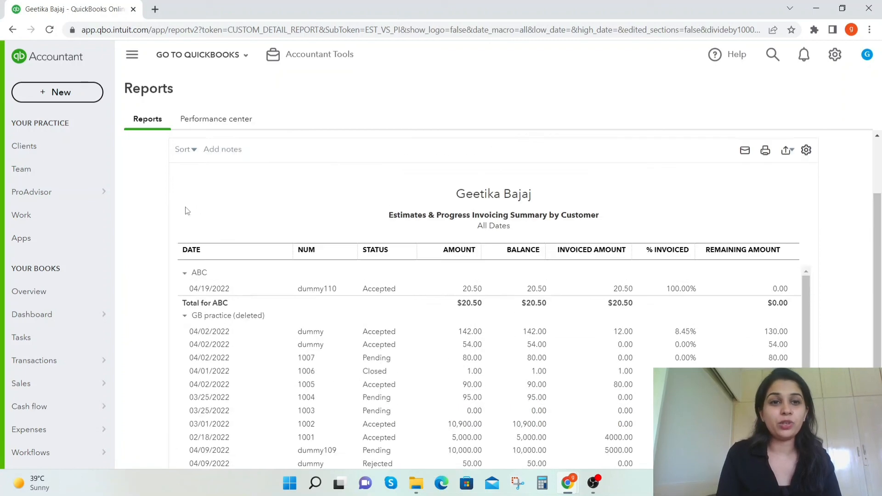
Return to the reports list and start a search for a report by name
{"action": "scroll", "coordinate": [187, 211], "scroll_direction": "up", "scroll_amount": 3}
{"action": "left_click", "coordinate": [152, 176]}
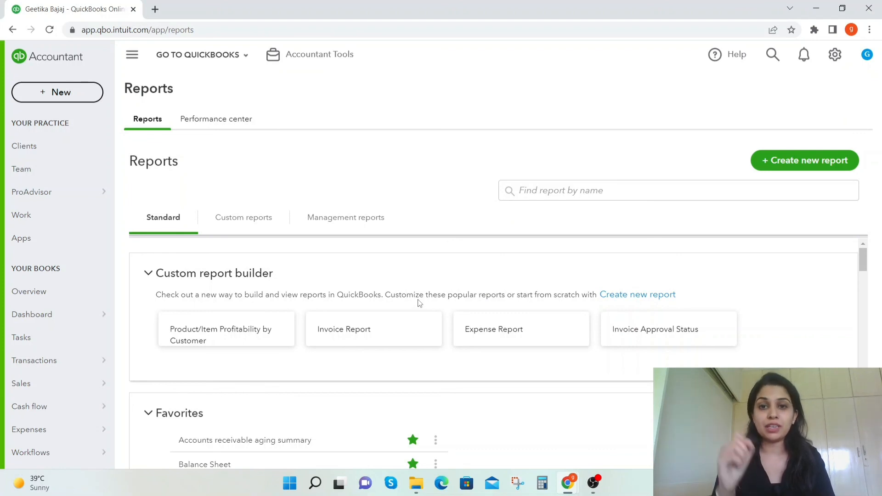
{"action": "left_click", "coordinate": [590, 191]}
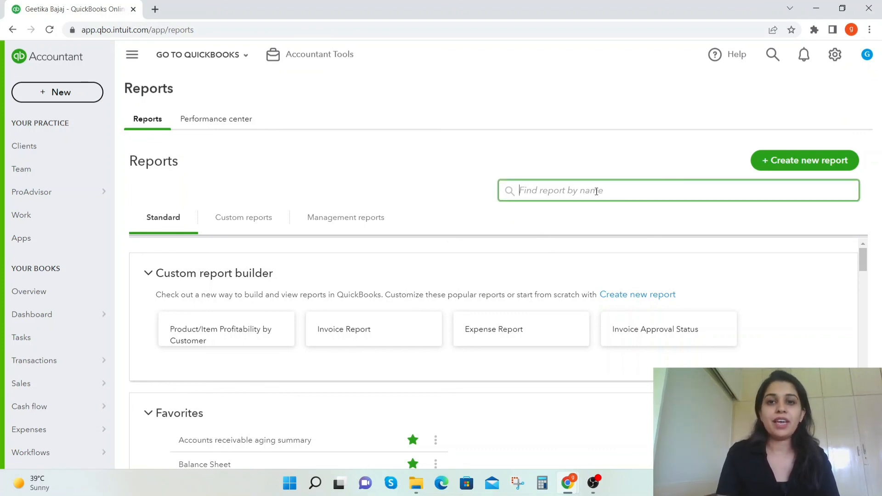